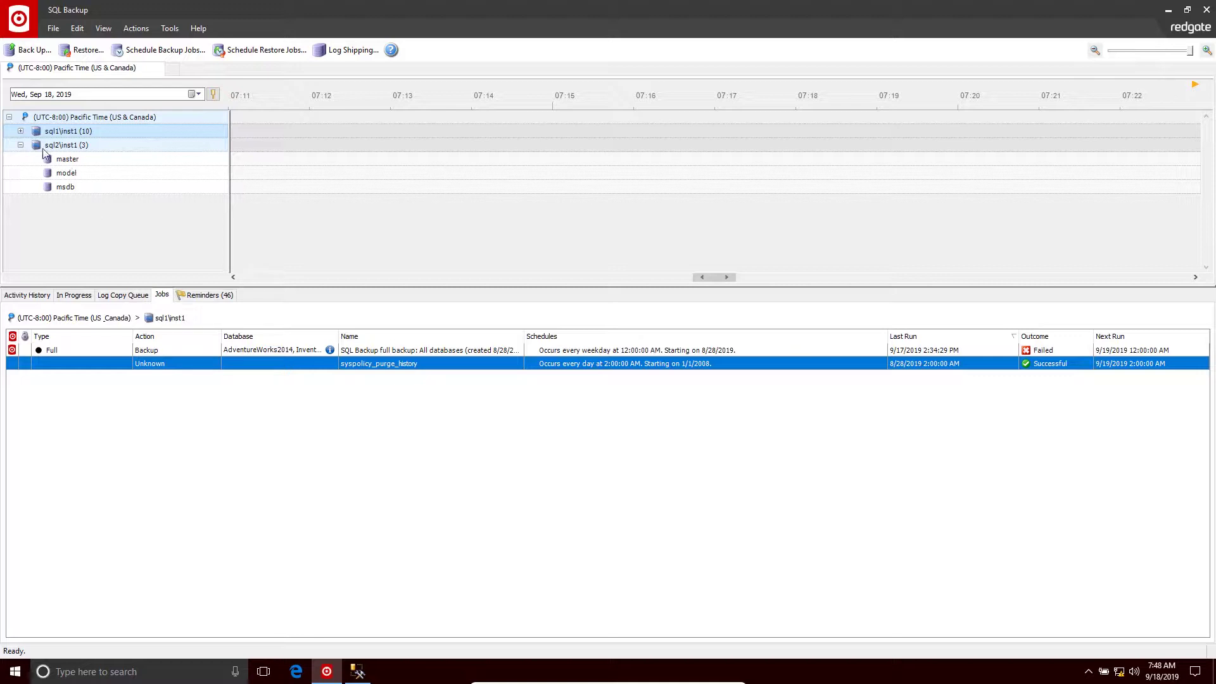
- Start a log shipping setup for AdventureWorks2014 on sql1\inst1 and choose sql2\inst1 as the destination SQL Server
click(21, 131)
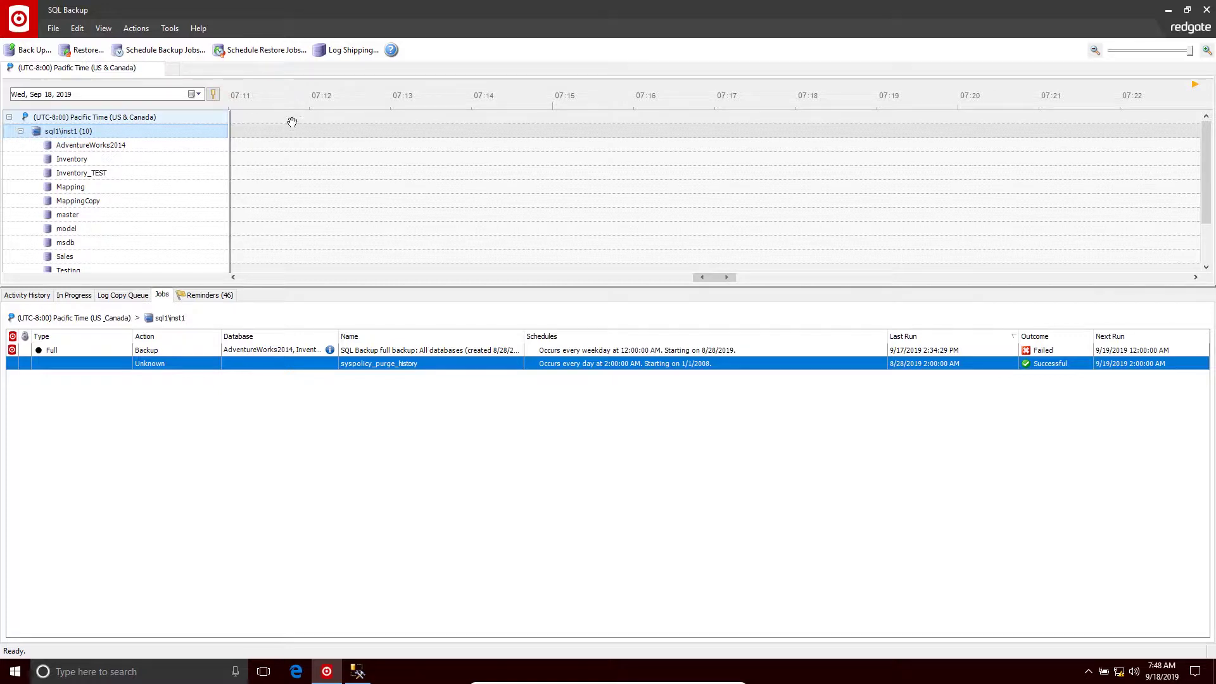
click(357, 51)
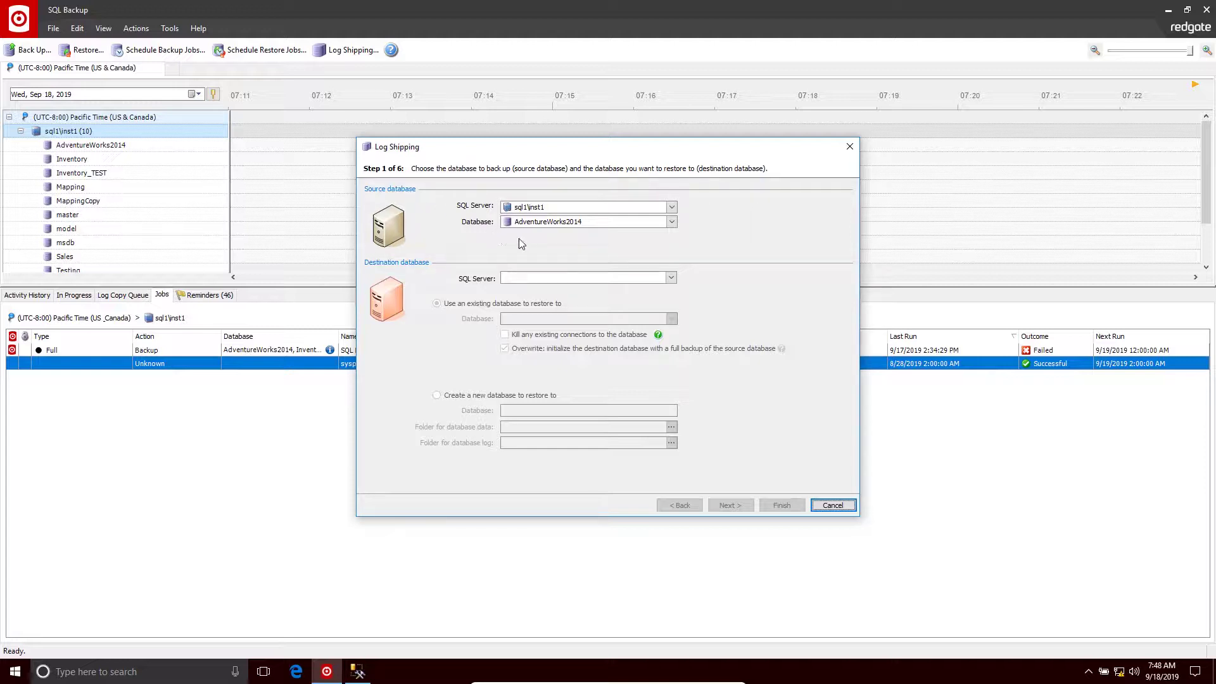
click(670, 279)
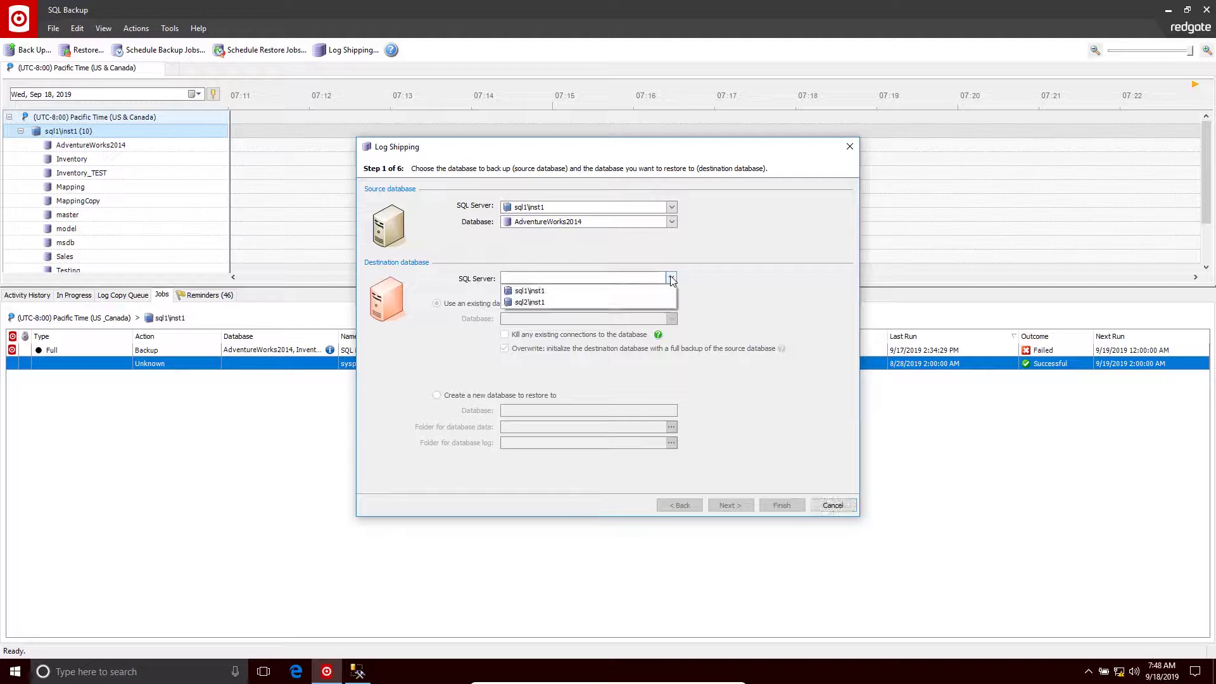
click(596, 303)
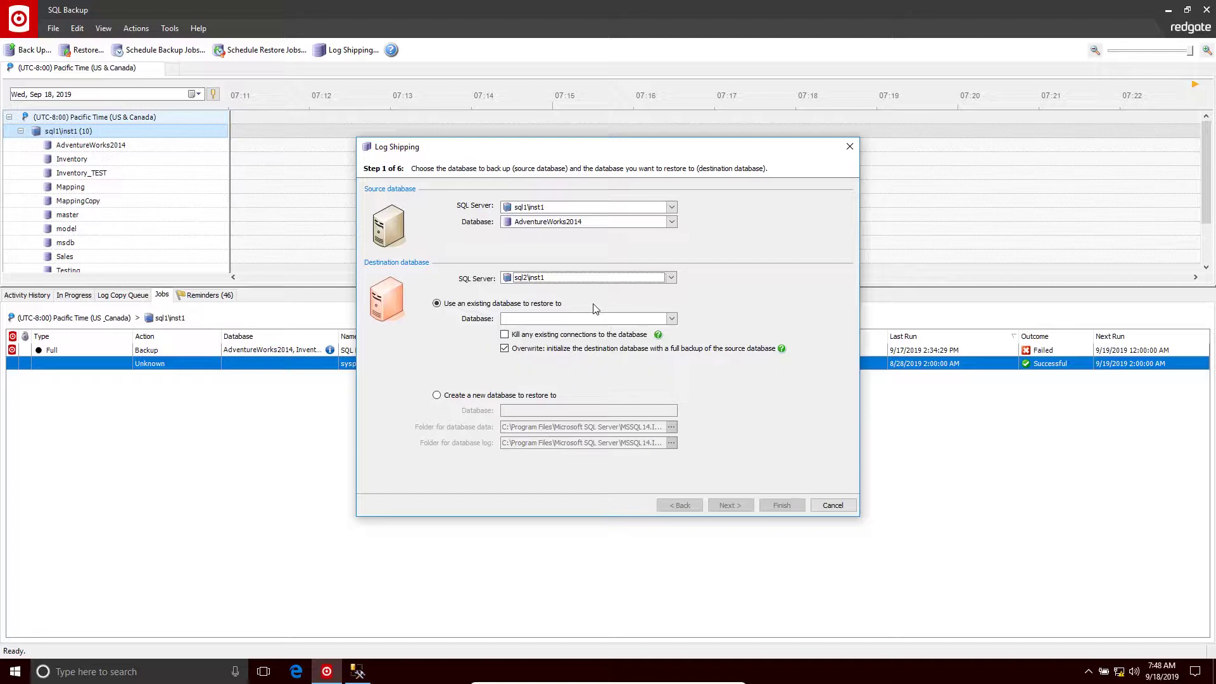
- Restore to a new destination database named AdventureWorks2014, keeping the default data and log folders, and continue to the backup settings
click(438, 396)
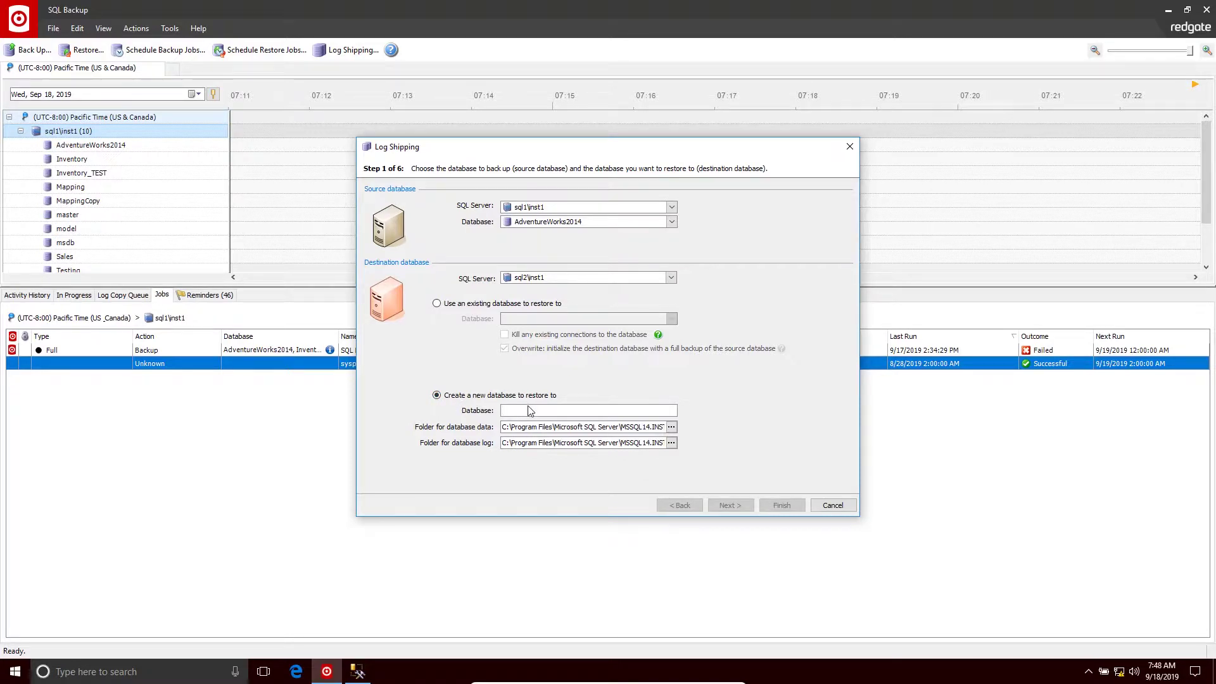
text(AdventureWorks2014)
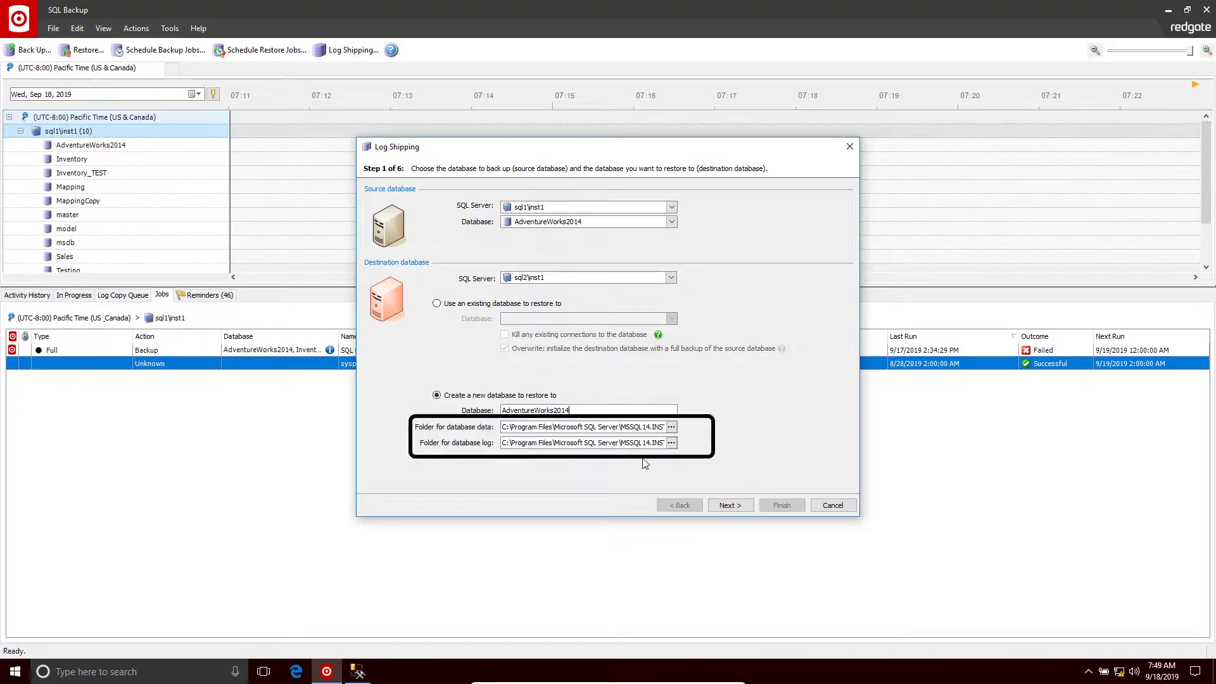
click(730, 505)
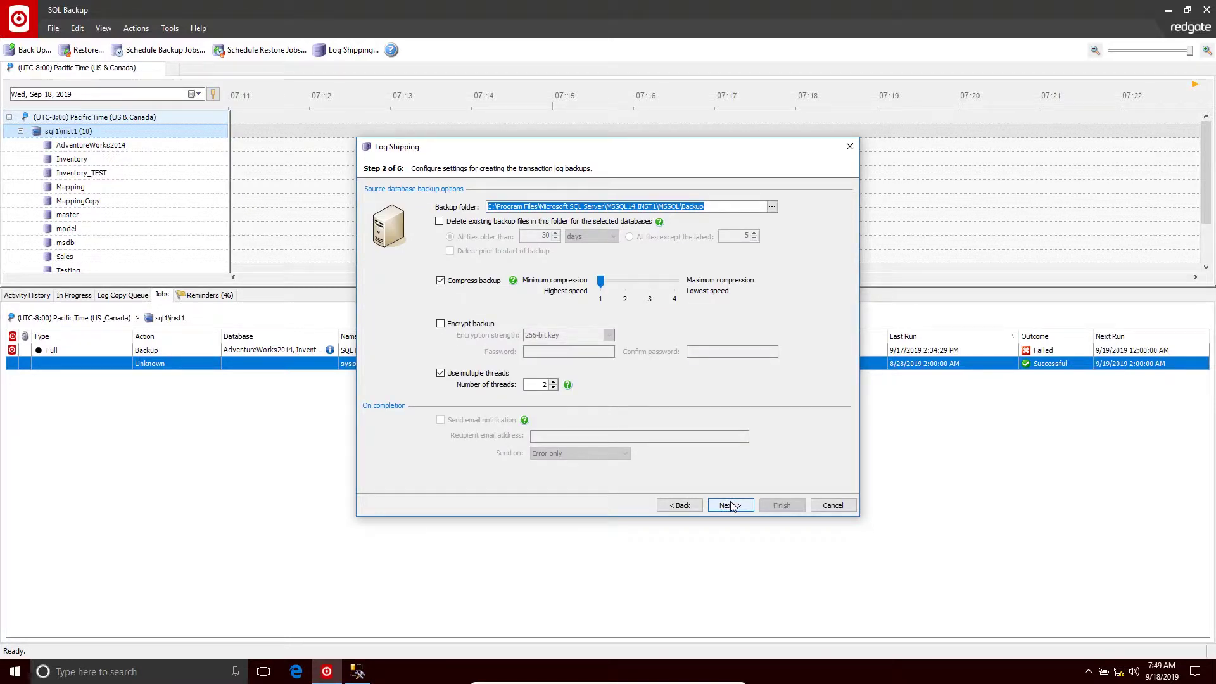
- Enable deletion of existing source backup files older than 30 days, raise backup compression to the maximum level 4, and continue
click(440, 221)
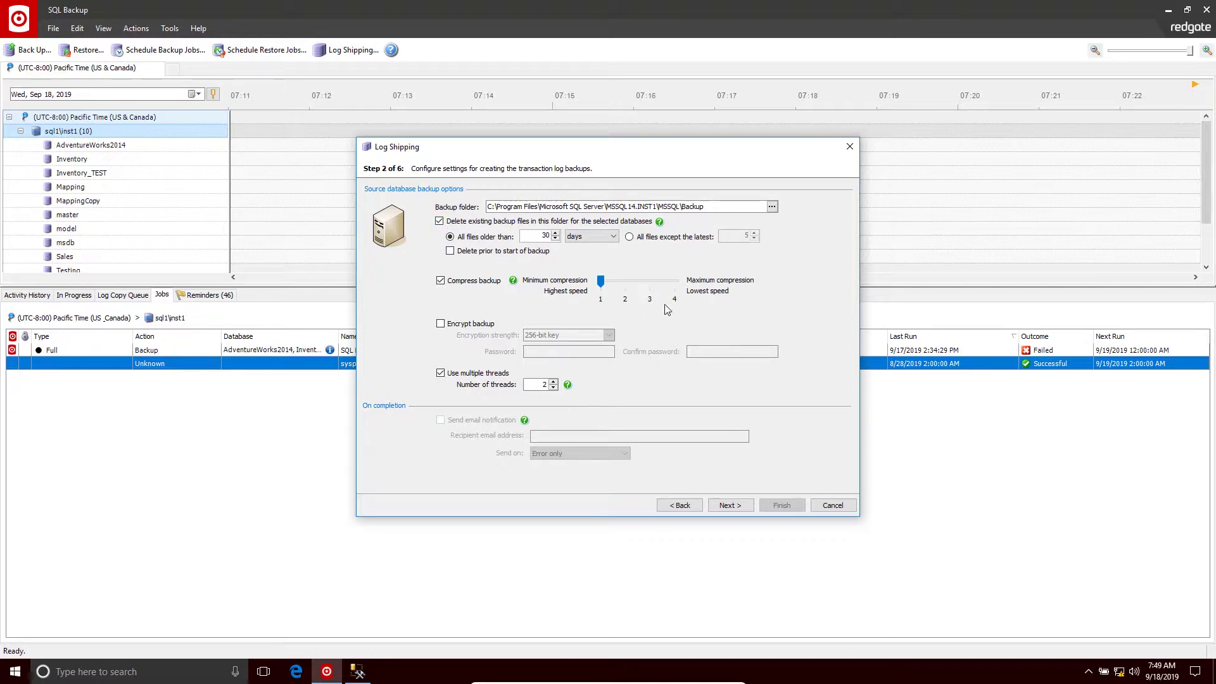
click(677, 285)
click(677, 284)
click(677, 284)
click(735, 505)
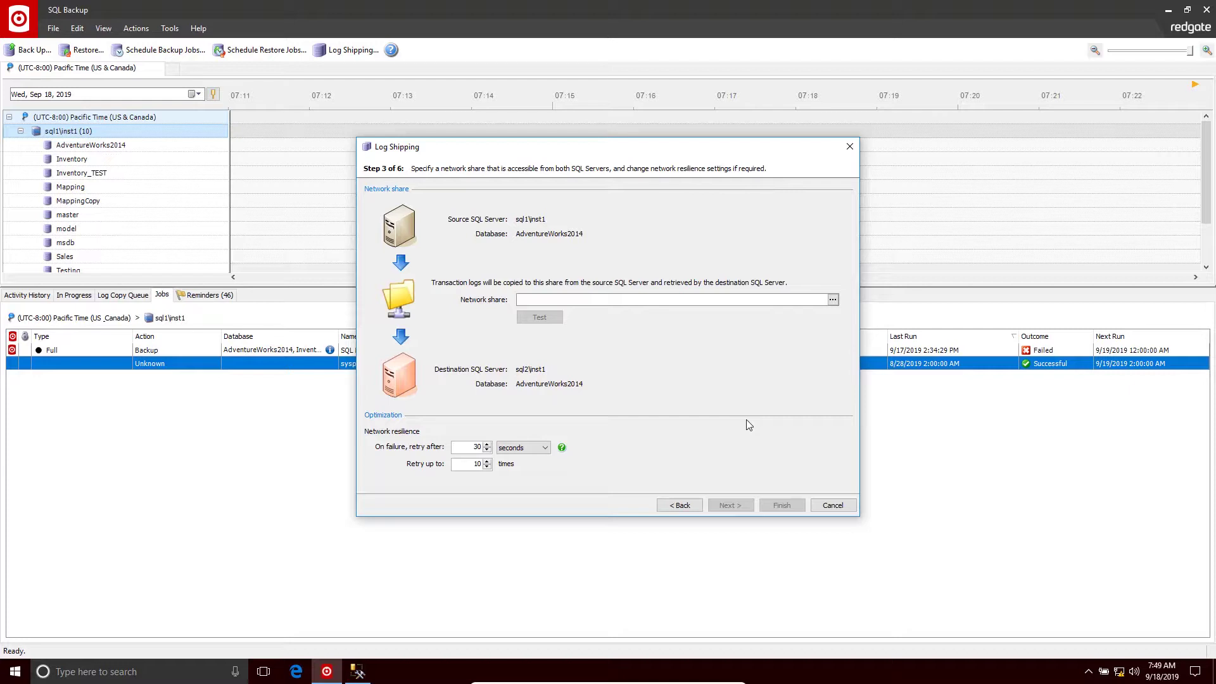
- Add server sql3 to the folder browser, set \\sql3\LogShipping as the network share for the transaction logs, and continue
click(833, 300)
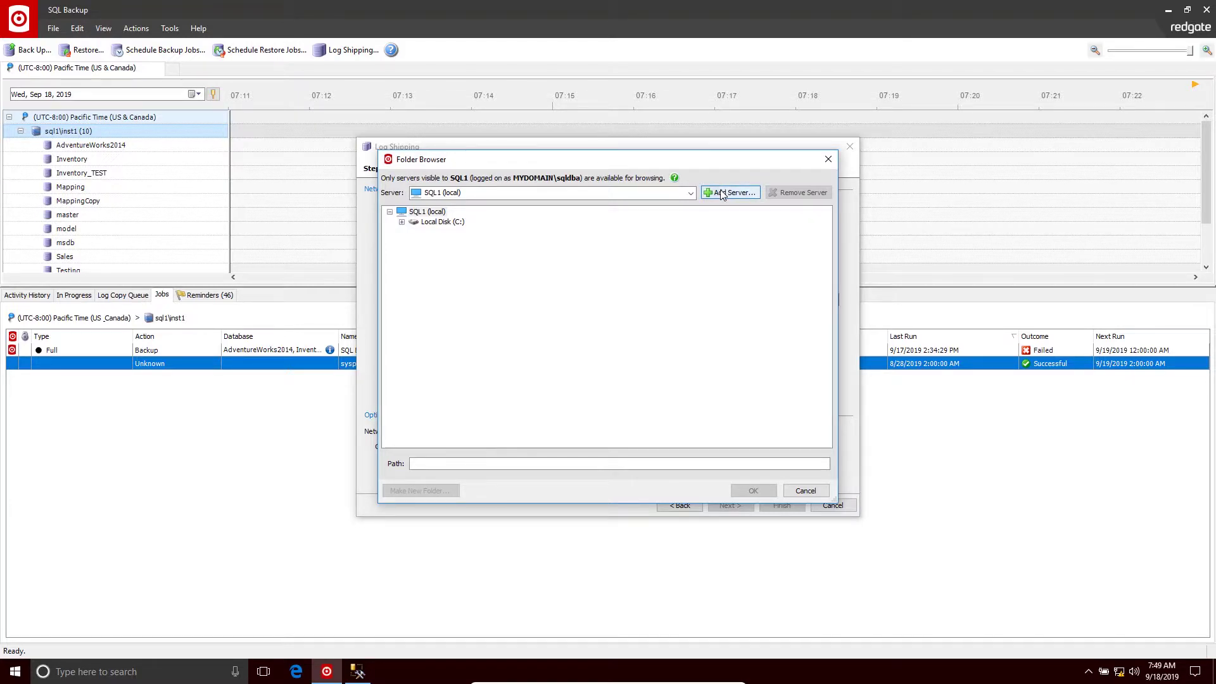
click(720, 193)
text(s)
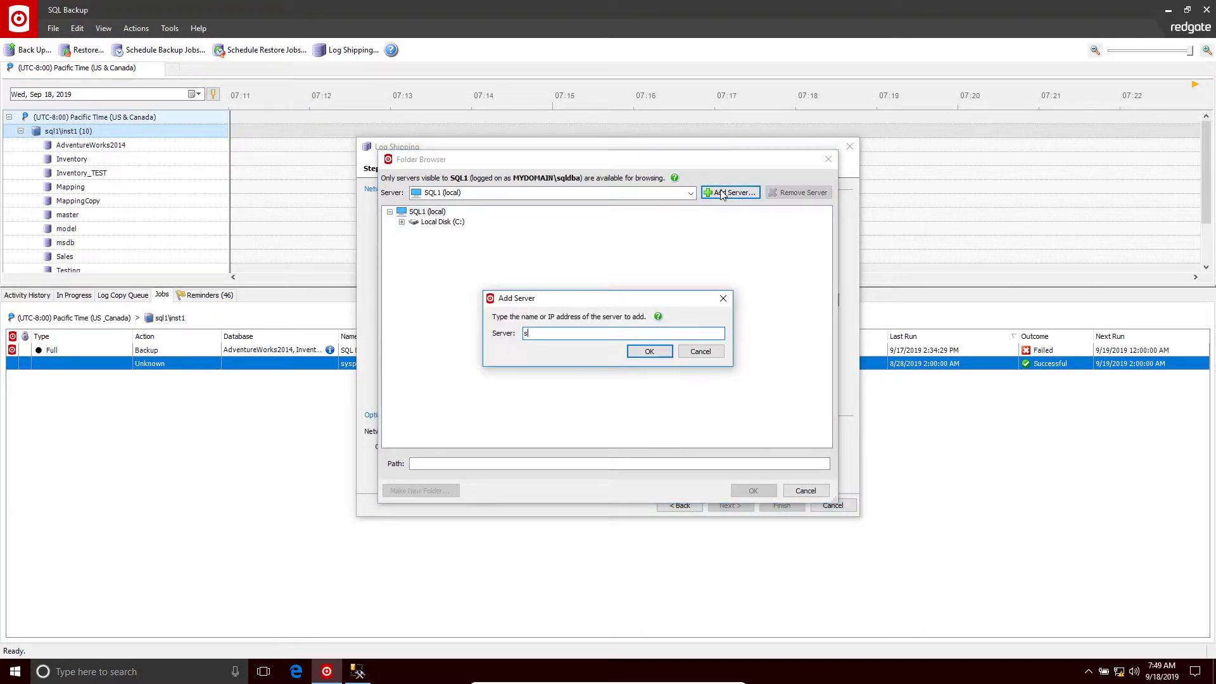
text(ql3)
click(648, 352)
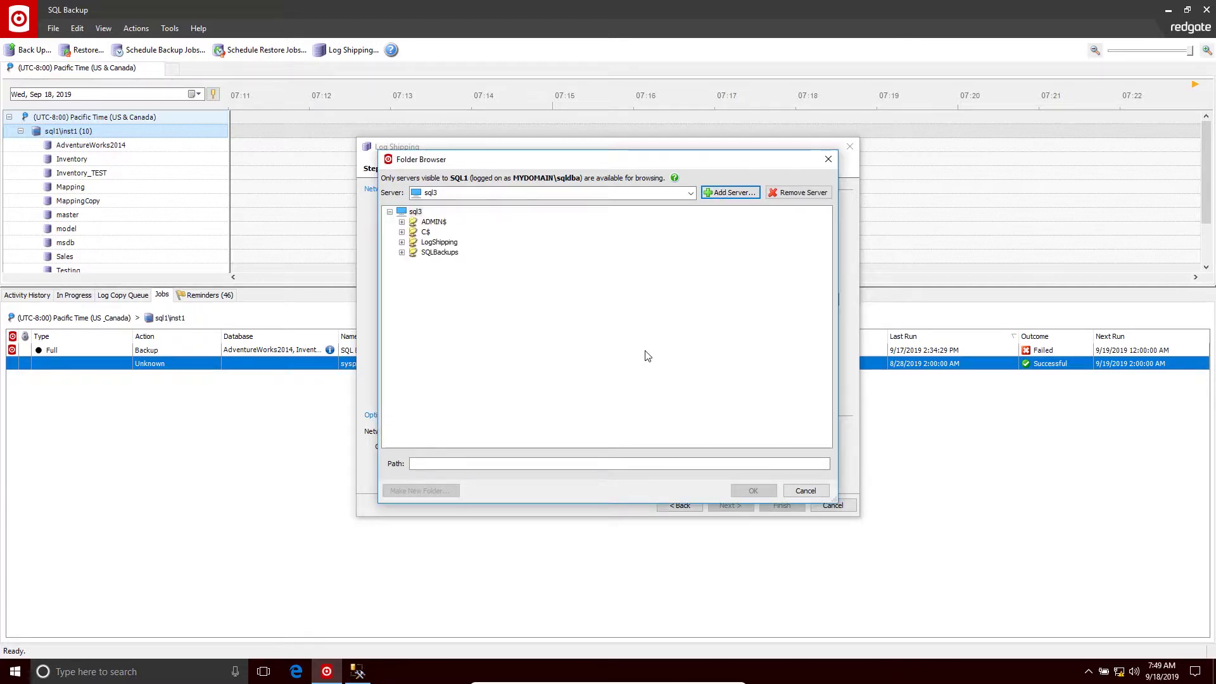
click(437, 243)
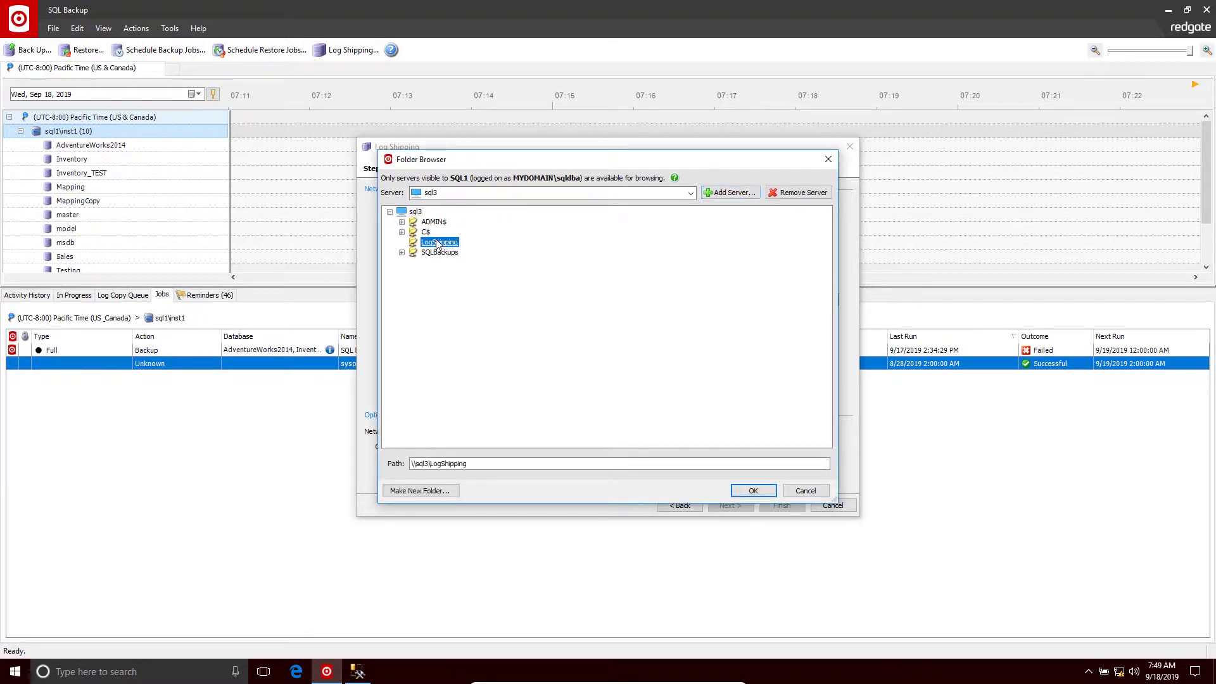
click(737, 494)
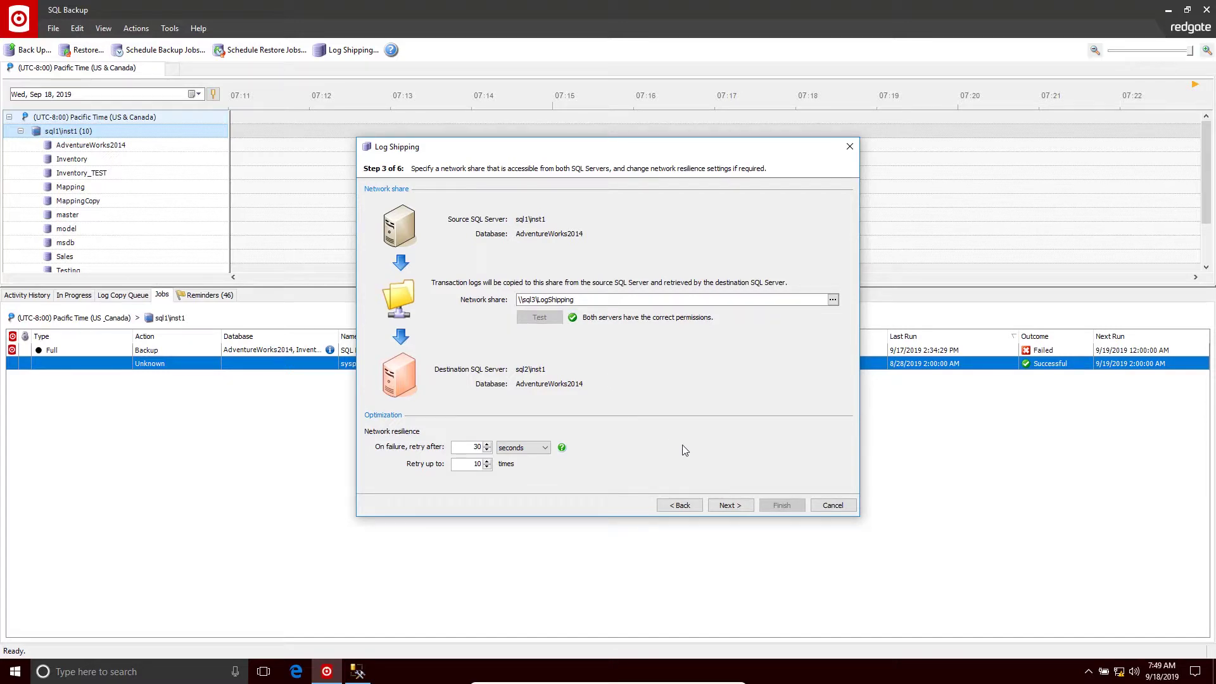
click(730, 505)
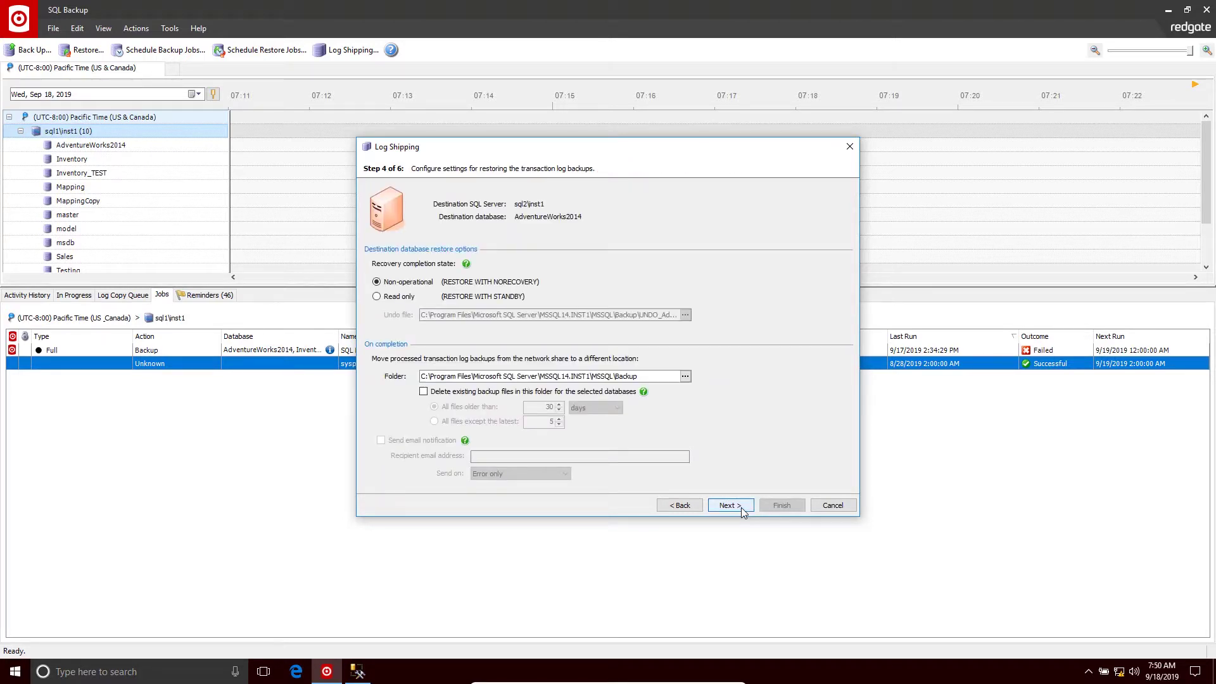
- Set the destination's recovery state to Read only (RESTORE WITH STANDBY) and enable deletion of processed backup files older than 30 days
click(376, 297)
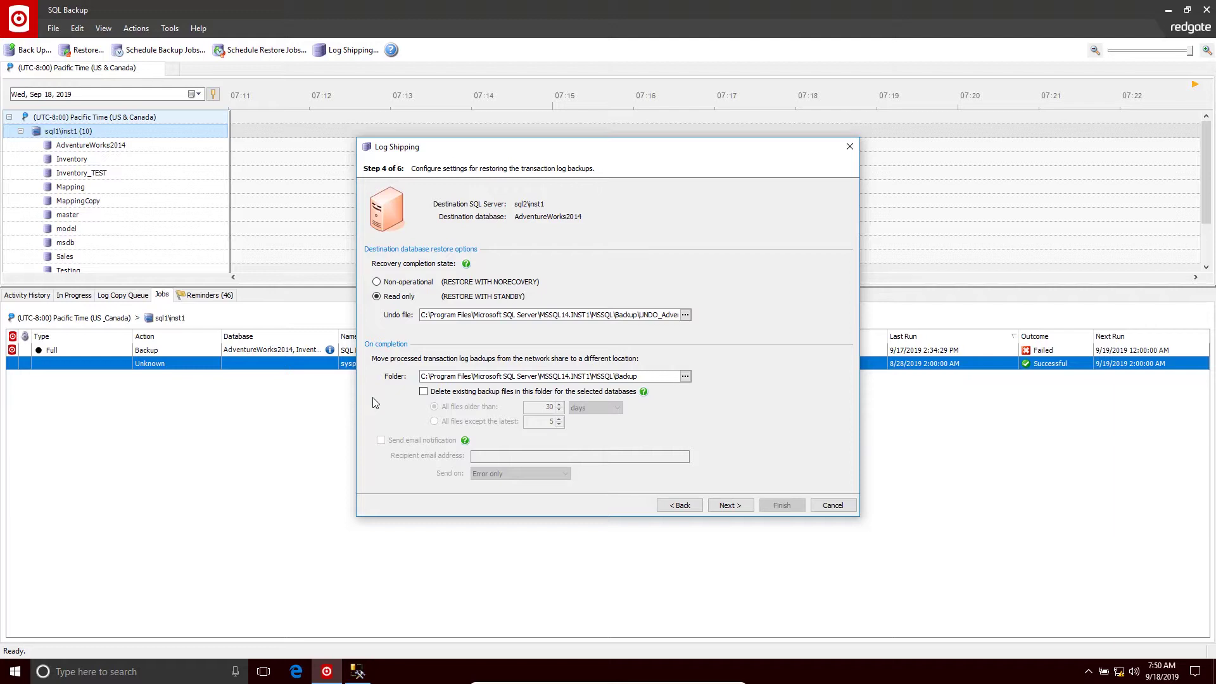
click(423, 392)
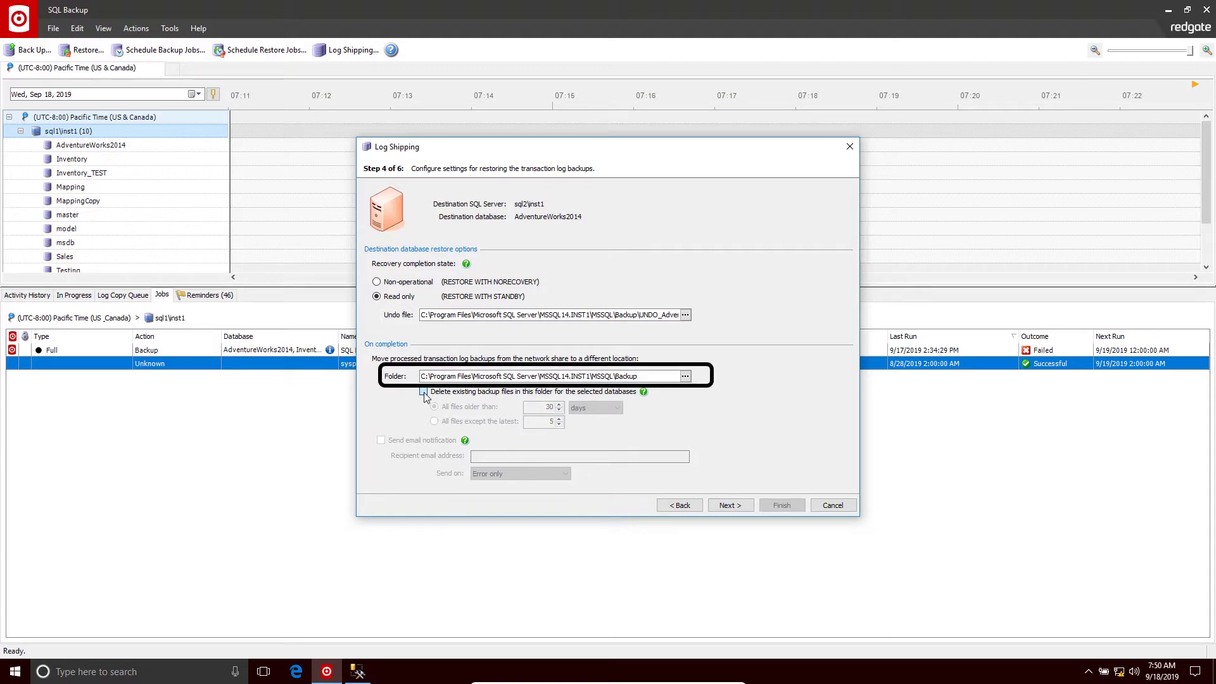
click(424, 392)
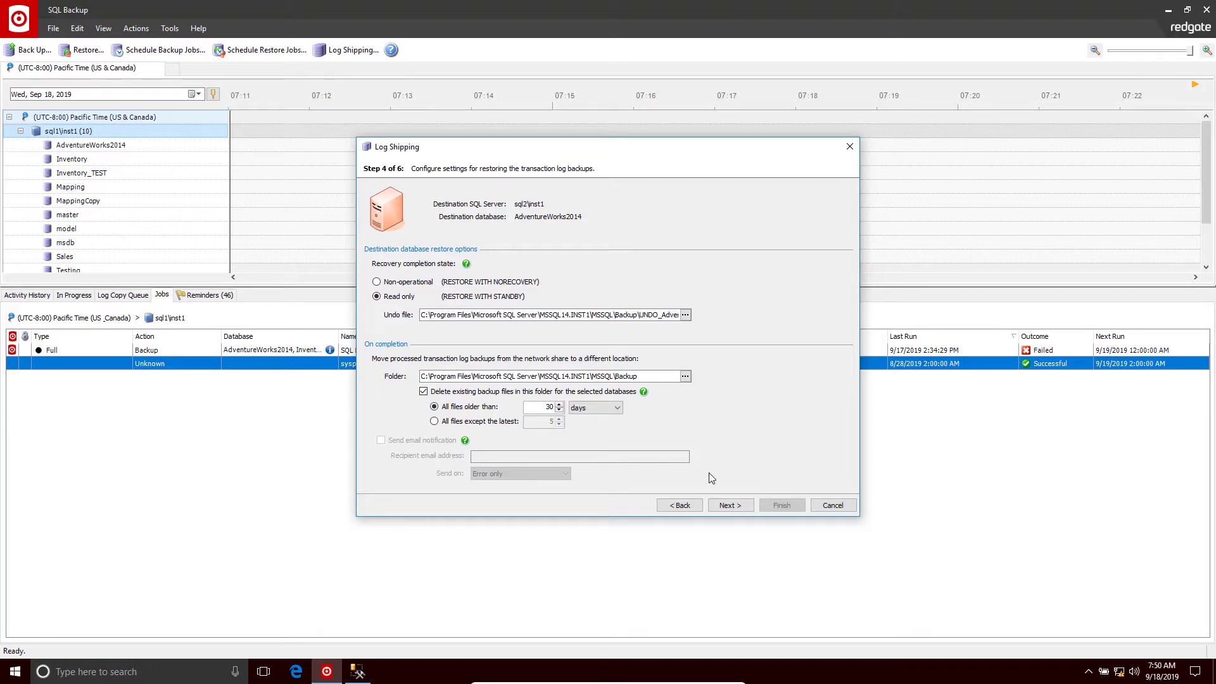
click(731, 506)
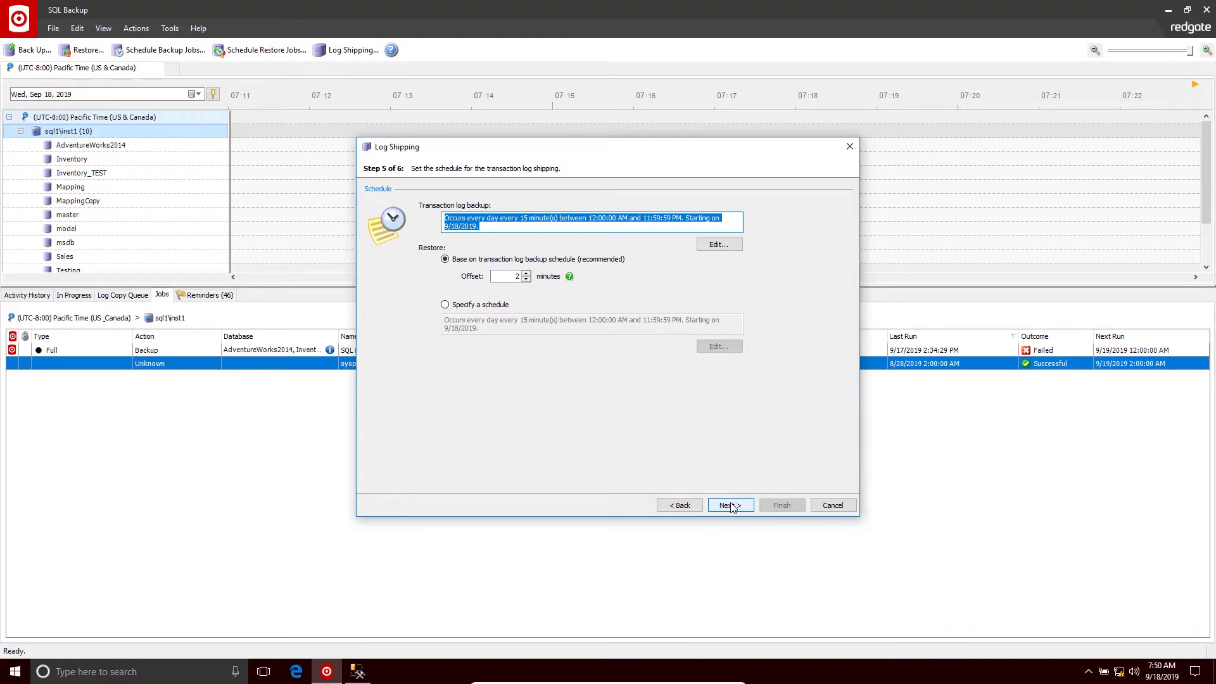
- Review the transaction log backup schedule without changing it, accept the schedule page, and finish the wizard to create the log shipping jobs
click(719, 245)
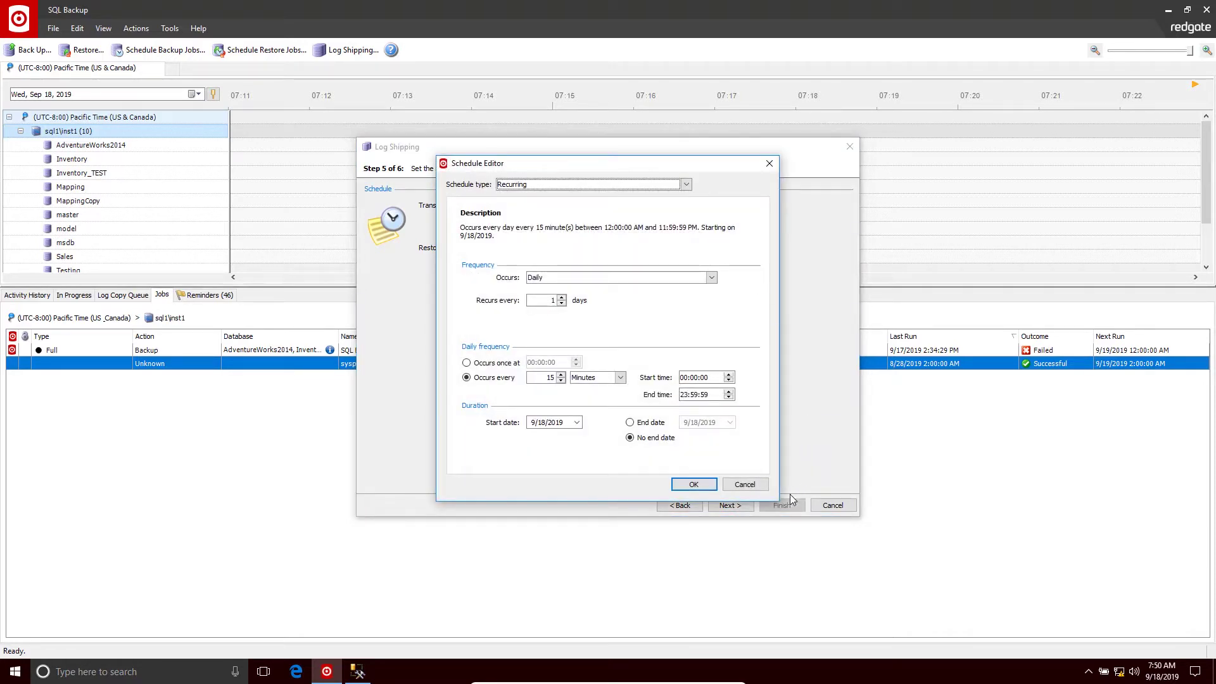
click(758, 488)
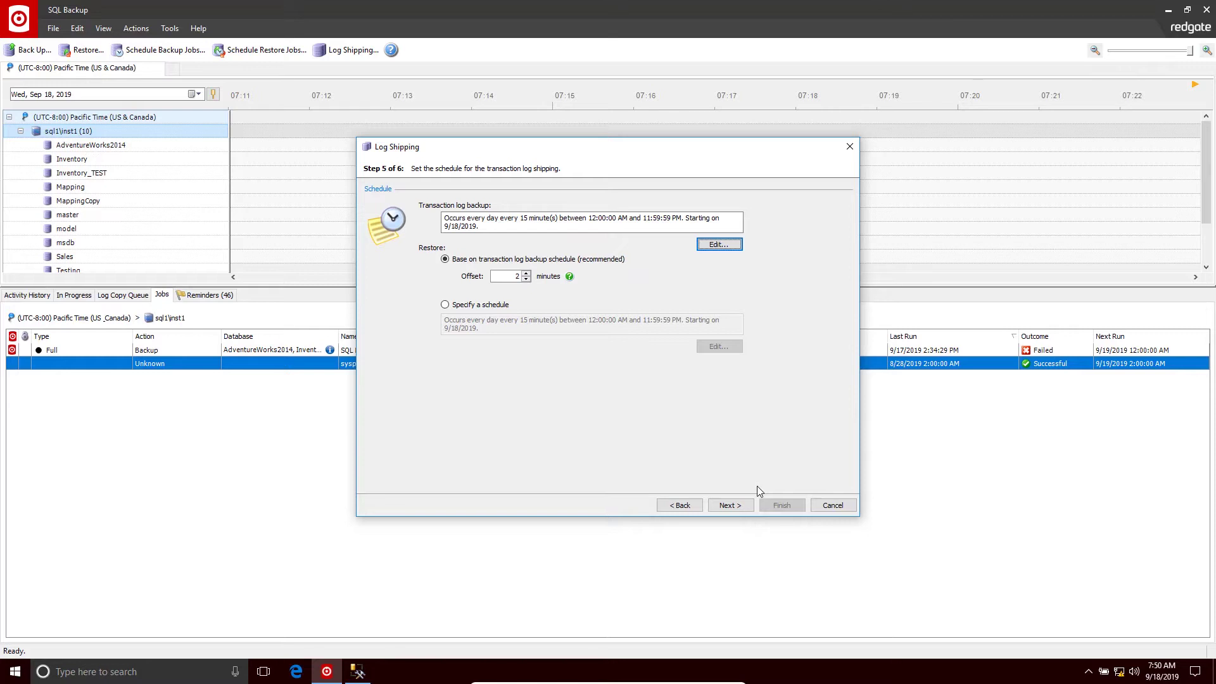
click(730, 505)
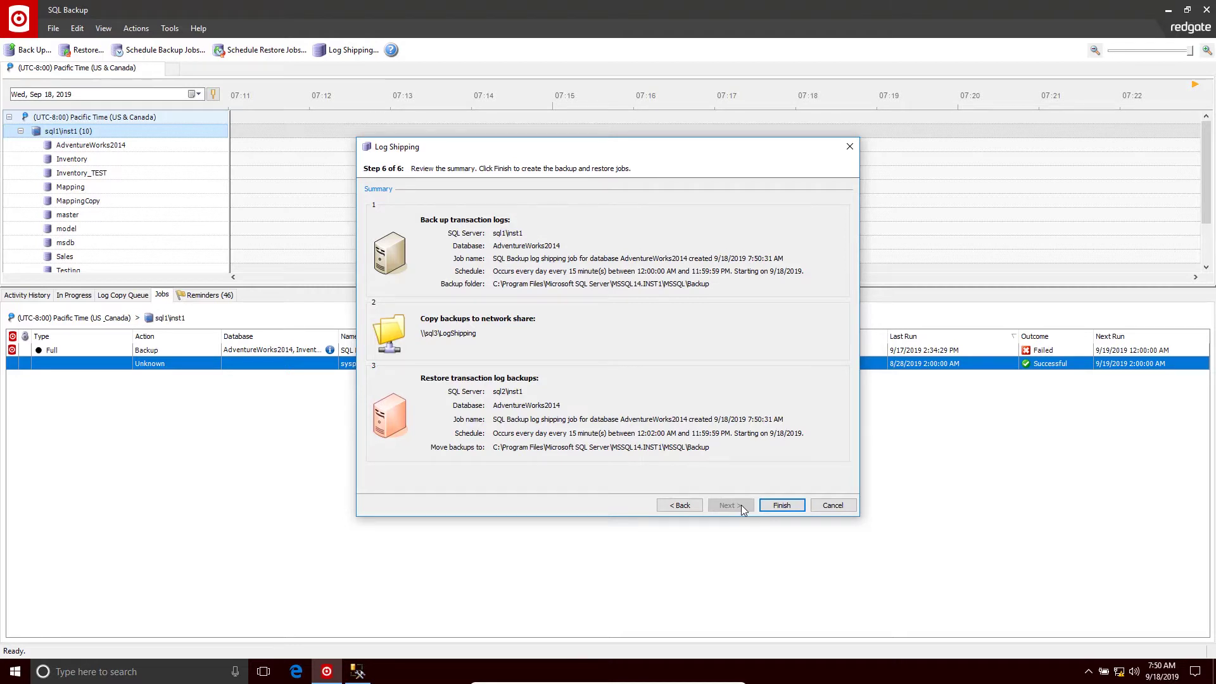
click(779, 505)
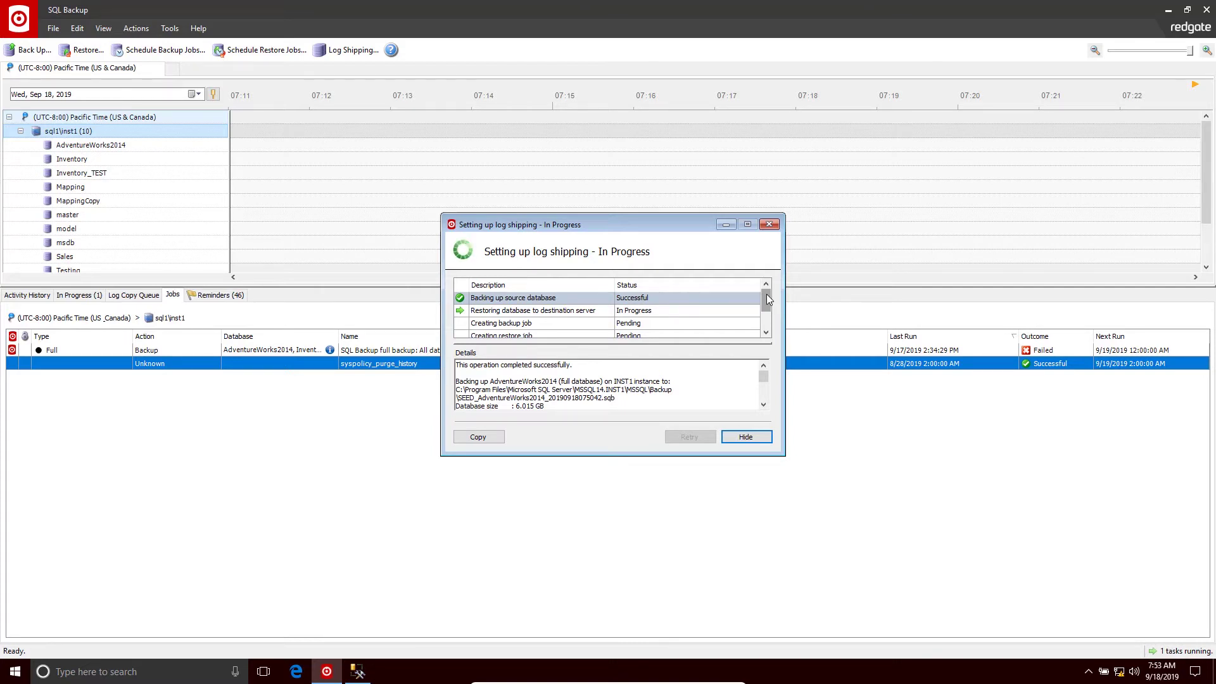
- Switch to SQL Server Management Studio, refresh the databases of sql2\inst1 to check for the restored database, and return to SQL Backup
click(358, 671)
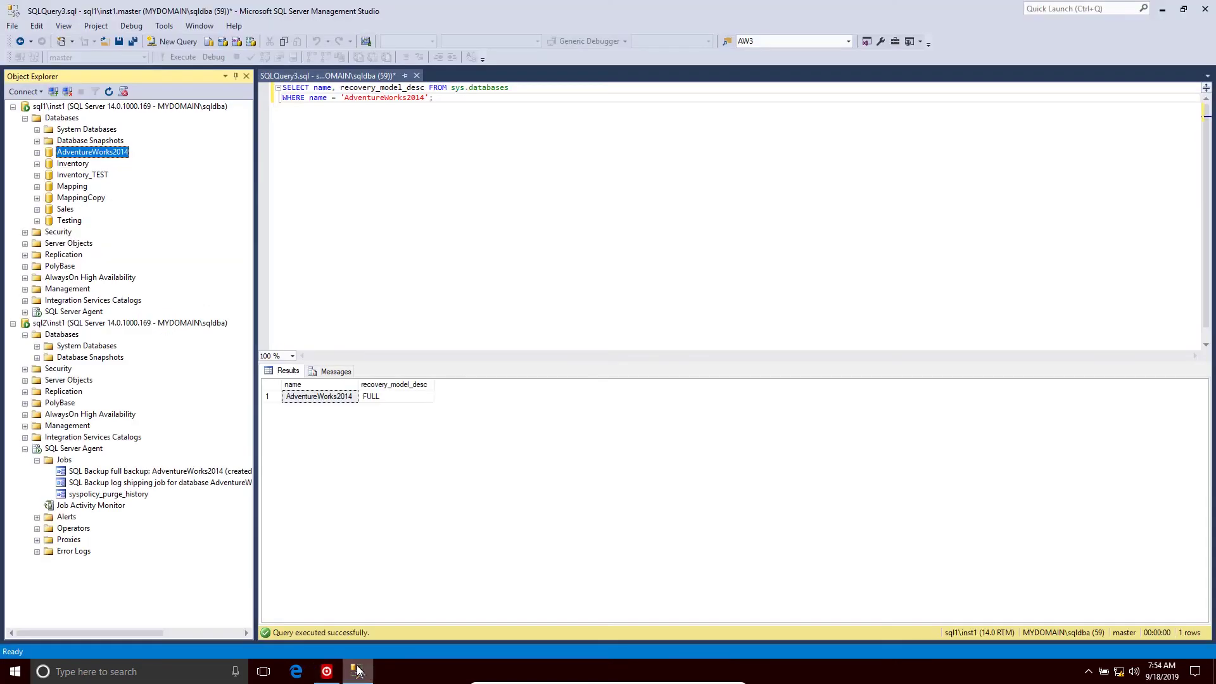
right_click(59, 336)
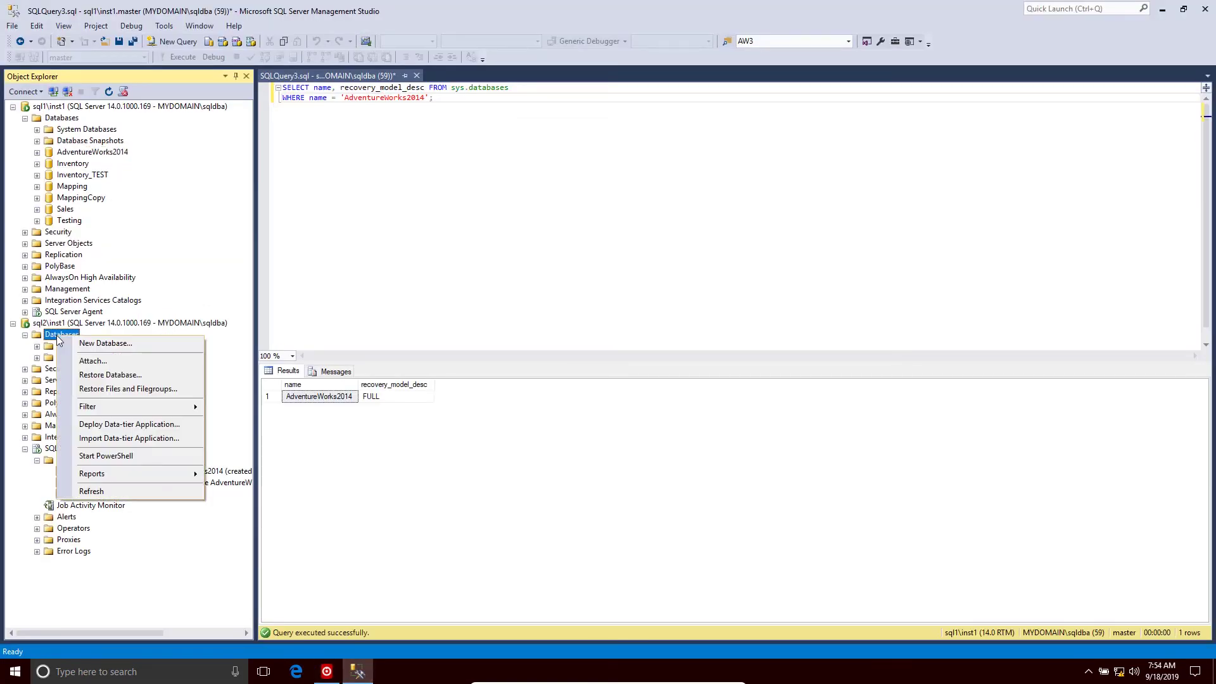
click(96, 495)
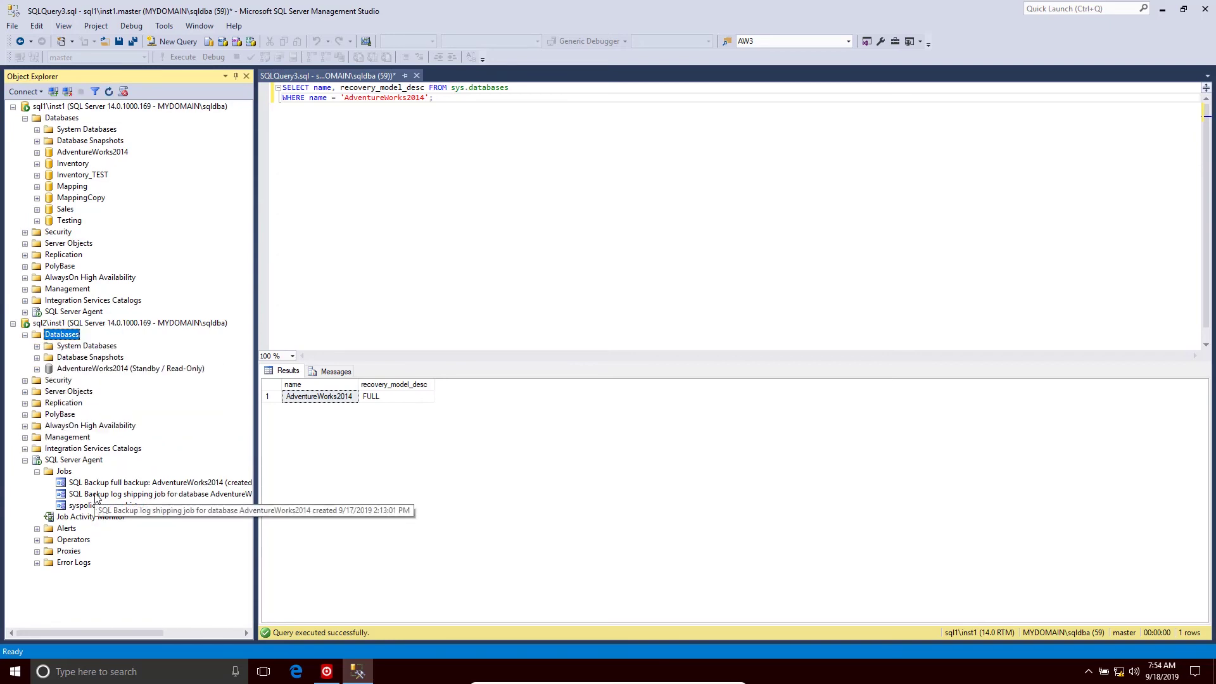
click(327, 671)
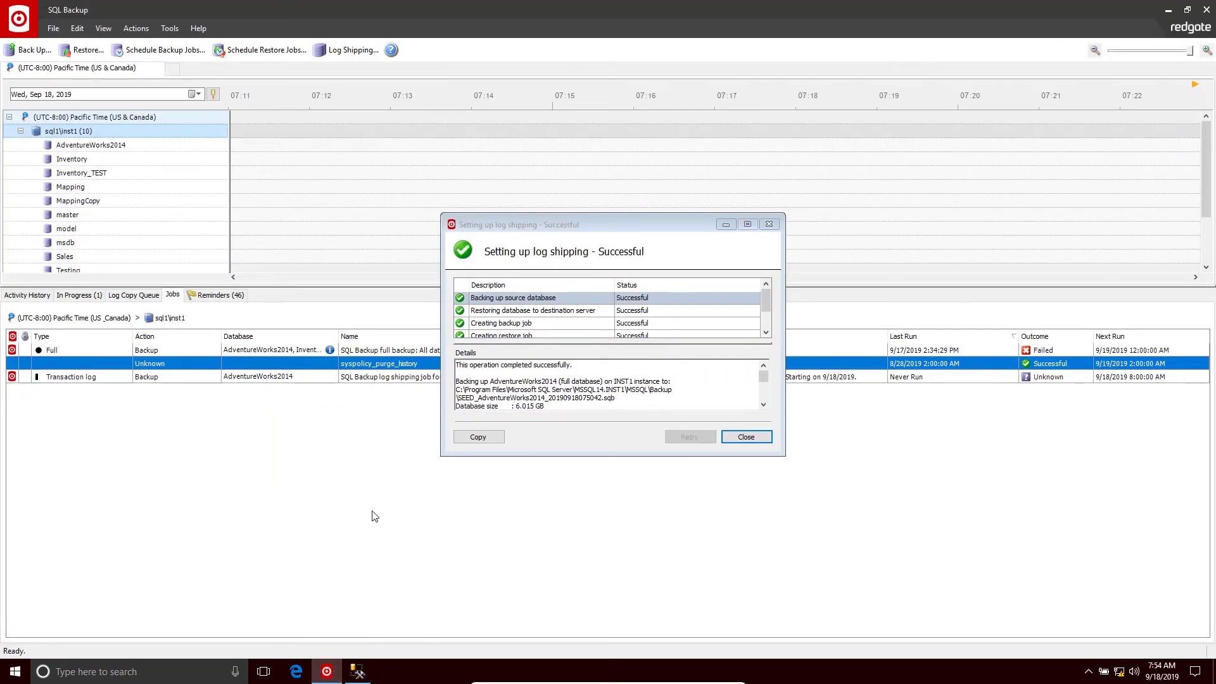